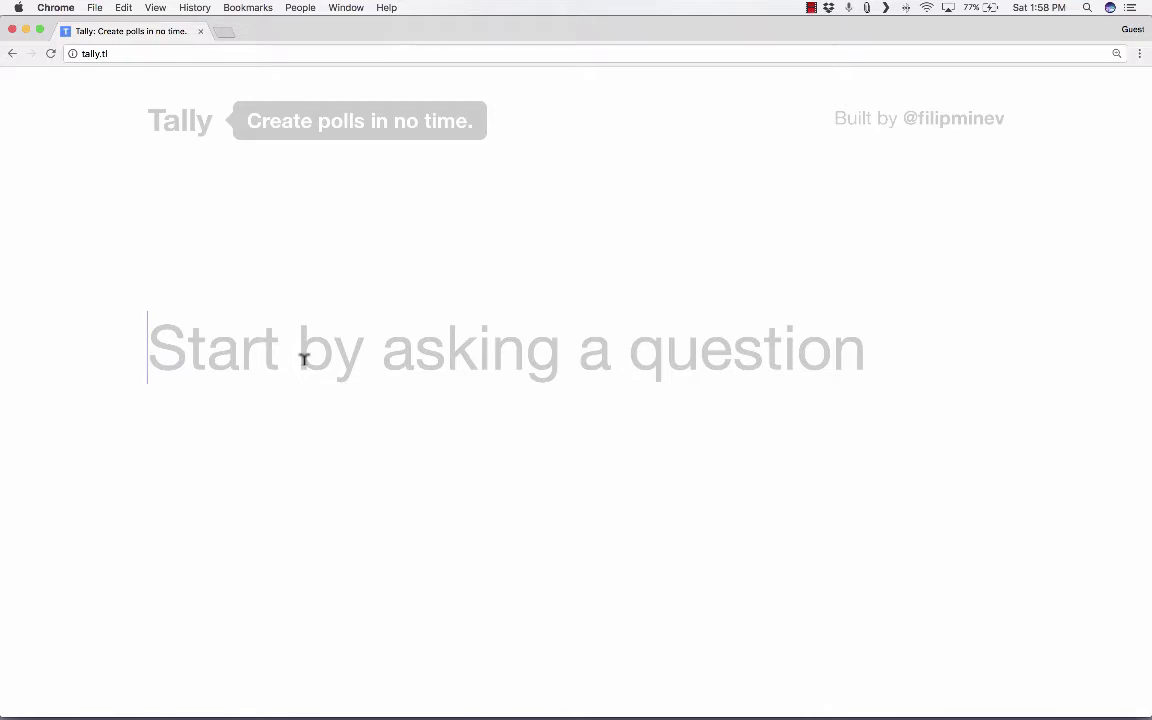
- Create the poll 'Which of these books did you most enjoy reading?' with first answer Of Mice and Men
type("Which")
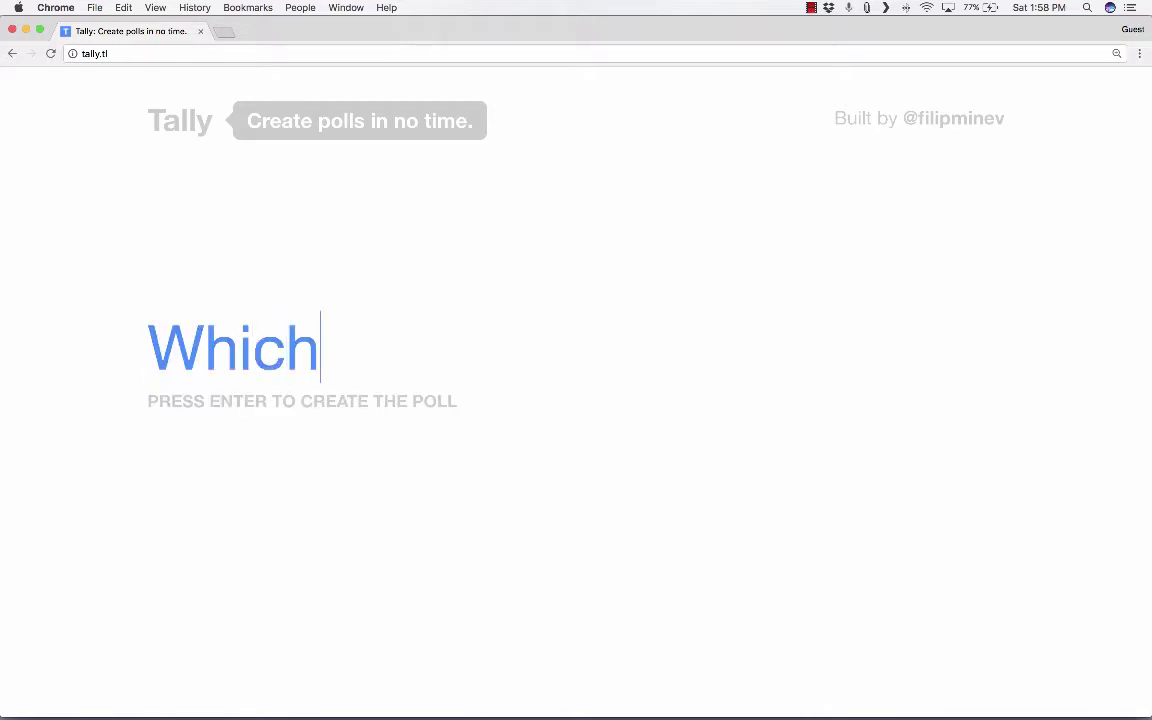
type(" of the")
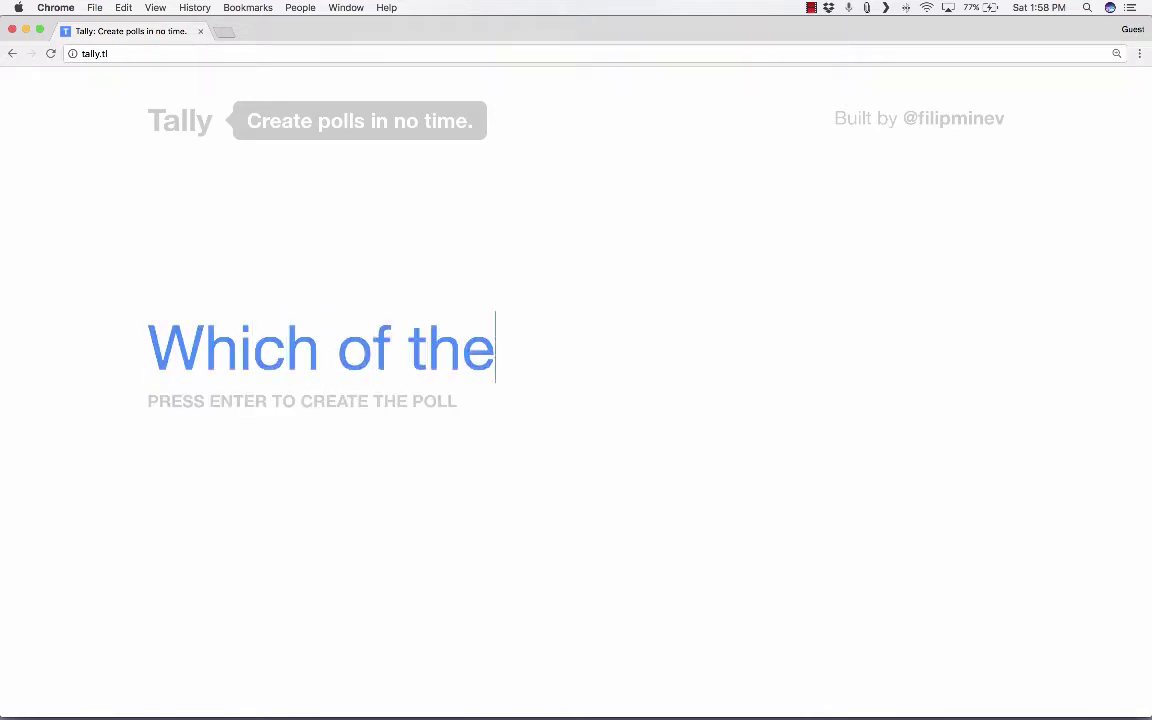
type("se books d")
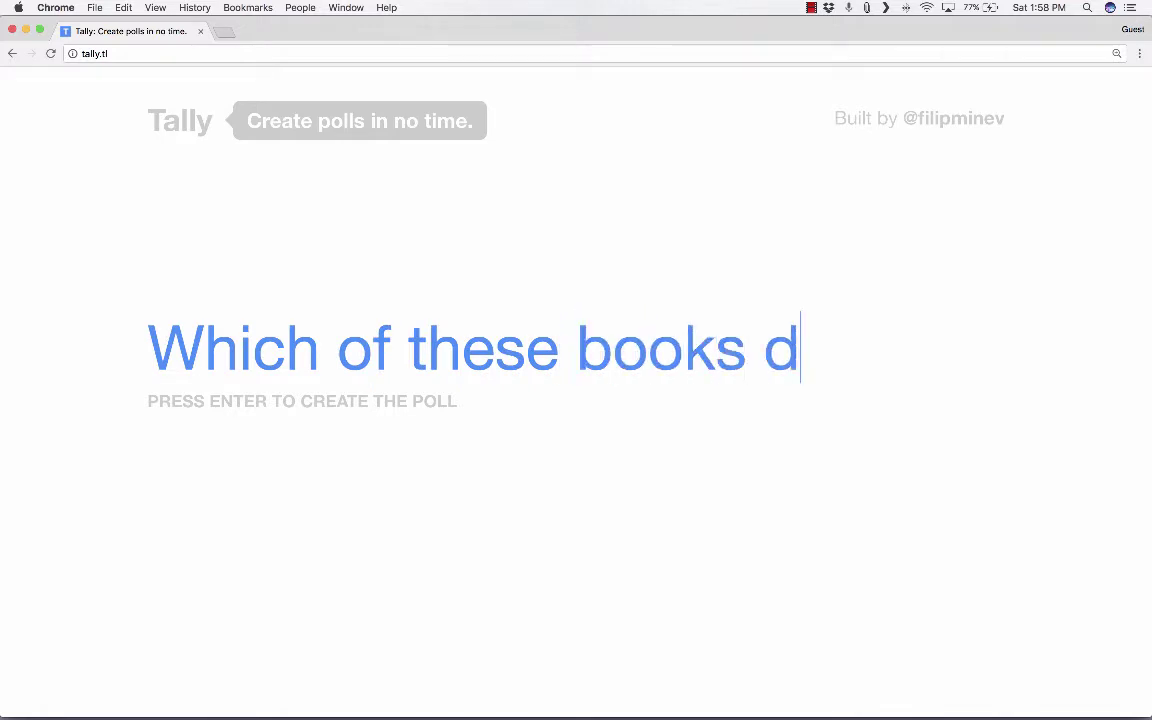
type("id you most enj")
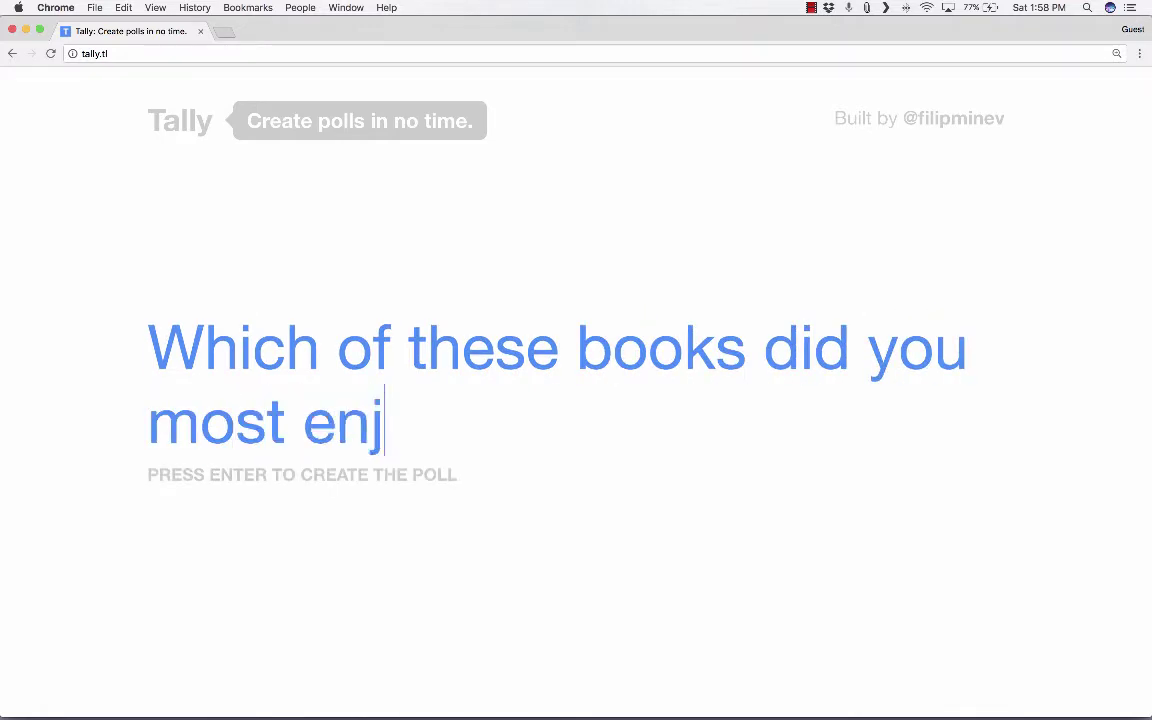
type("oy reading?")
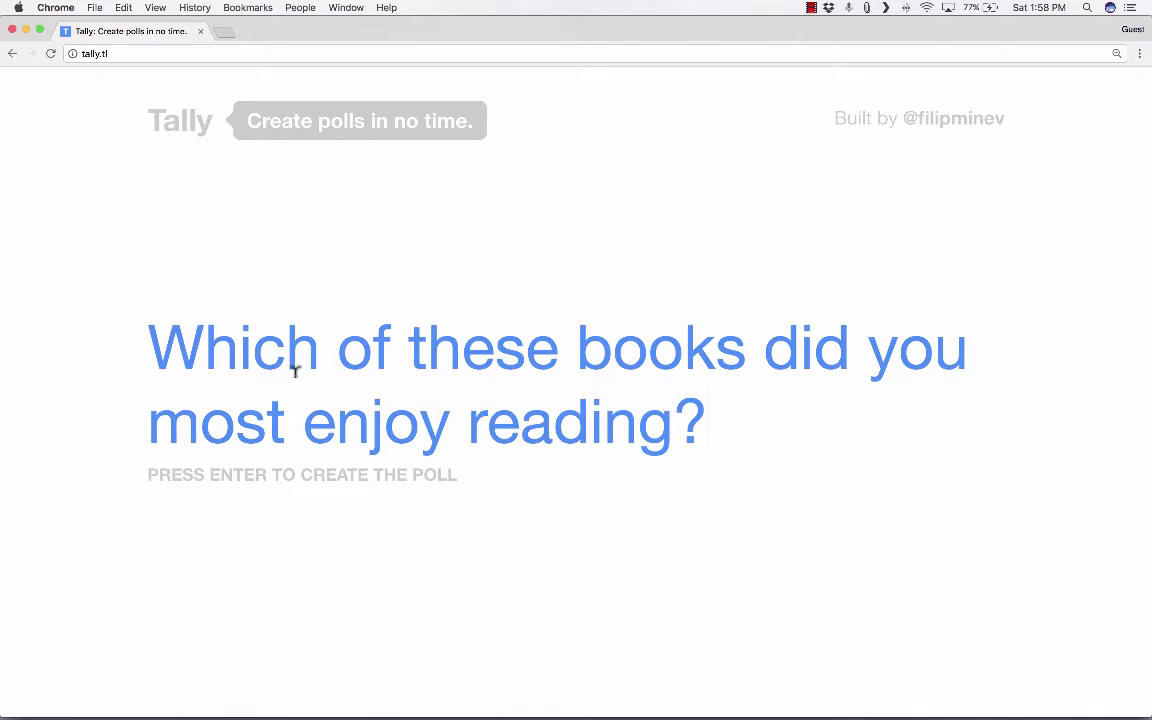
key("Return")
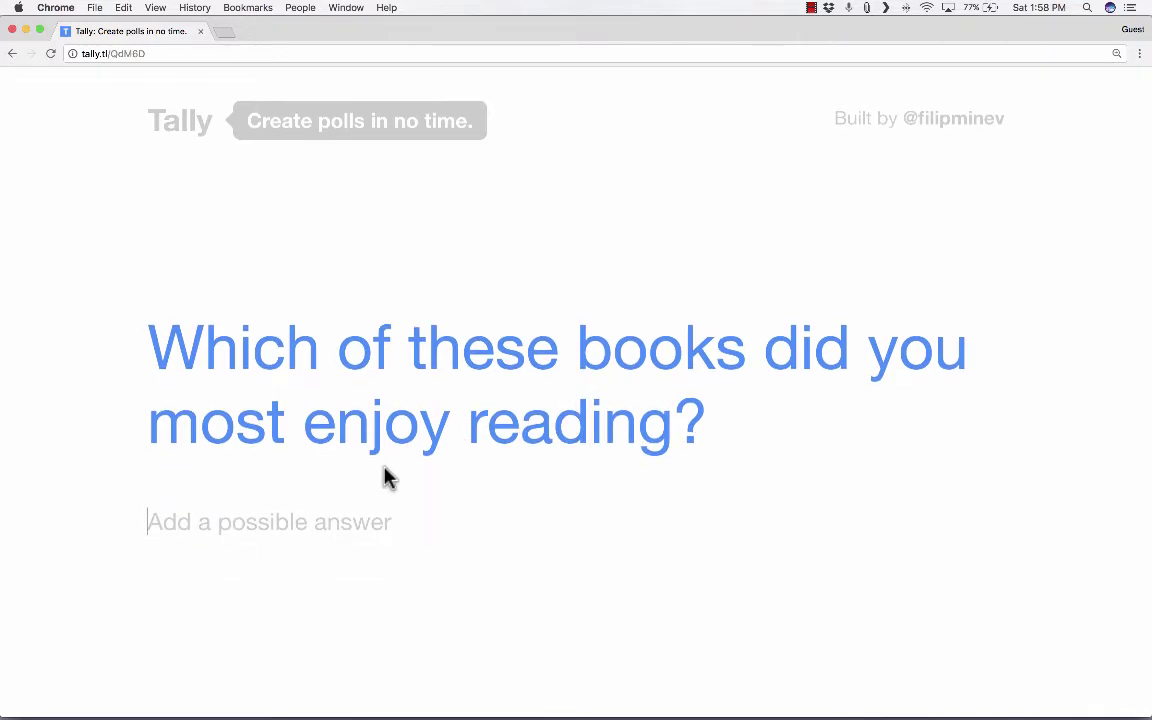
type("Of Mice and Men")
key("Return")
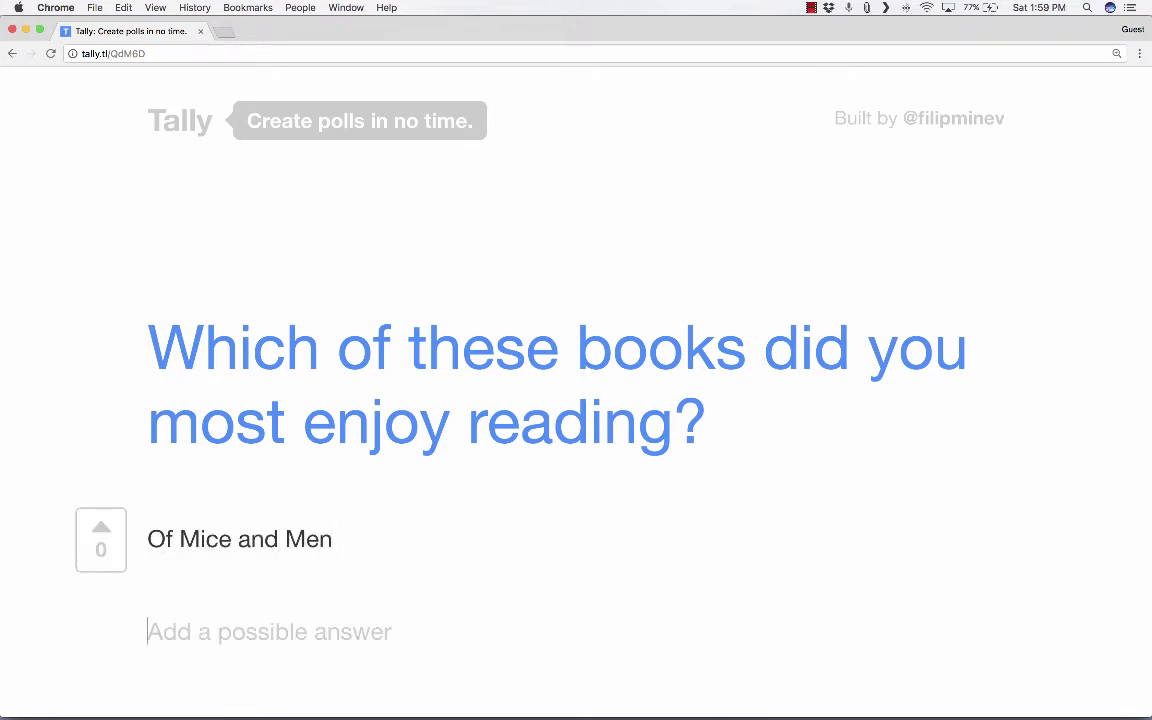
- Add The Stranger, Crime and Punishment and The Great Gatsby as further answers
type("The Stranger")
key("Return")
type("C")
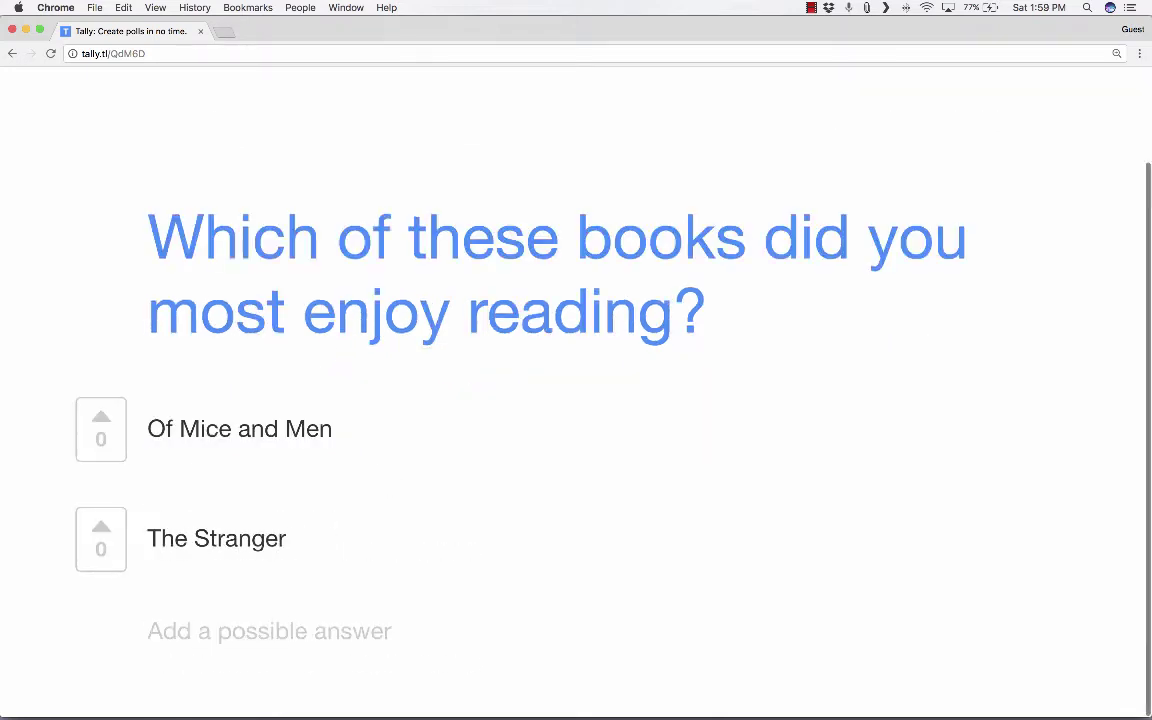
type("rime and Punishment")
key("Return")
type("The Great Gatsby")
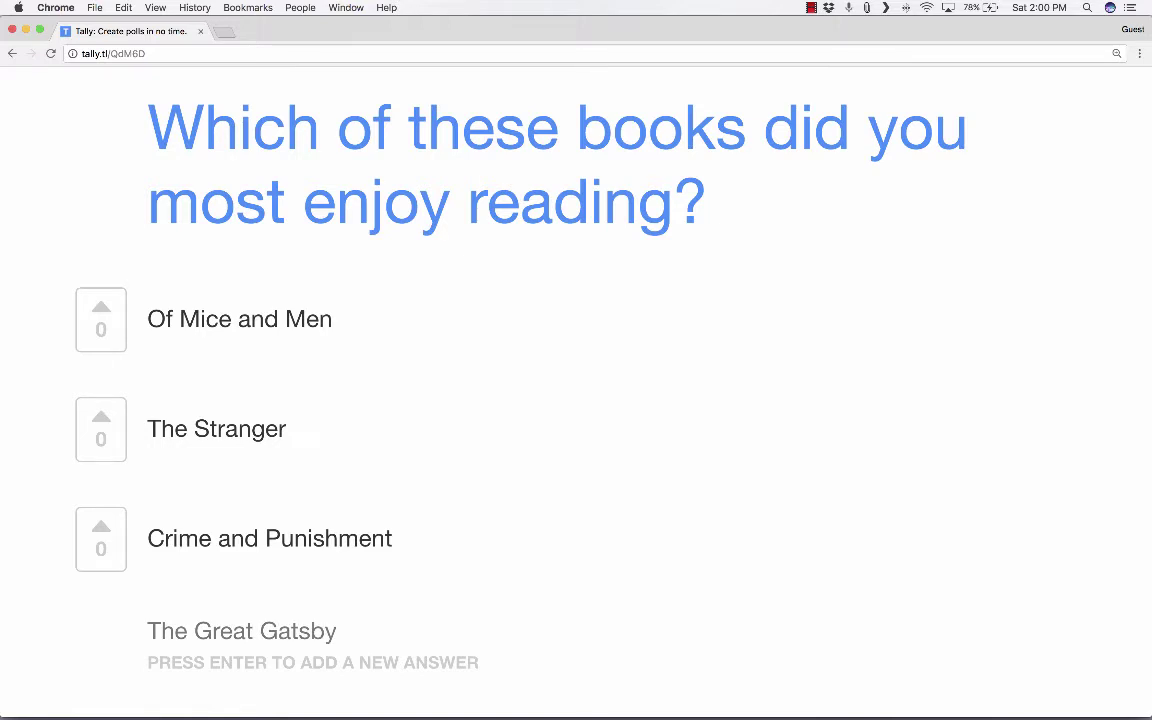
key("Return")
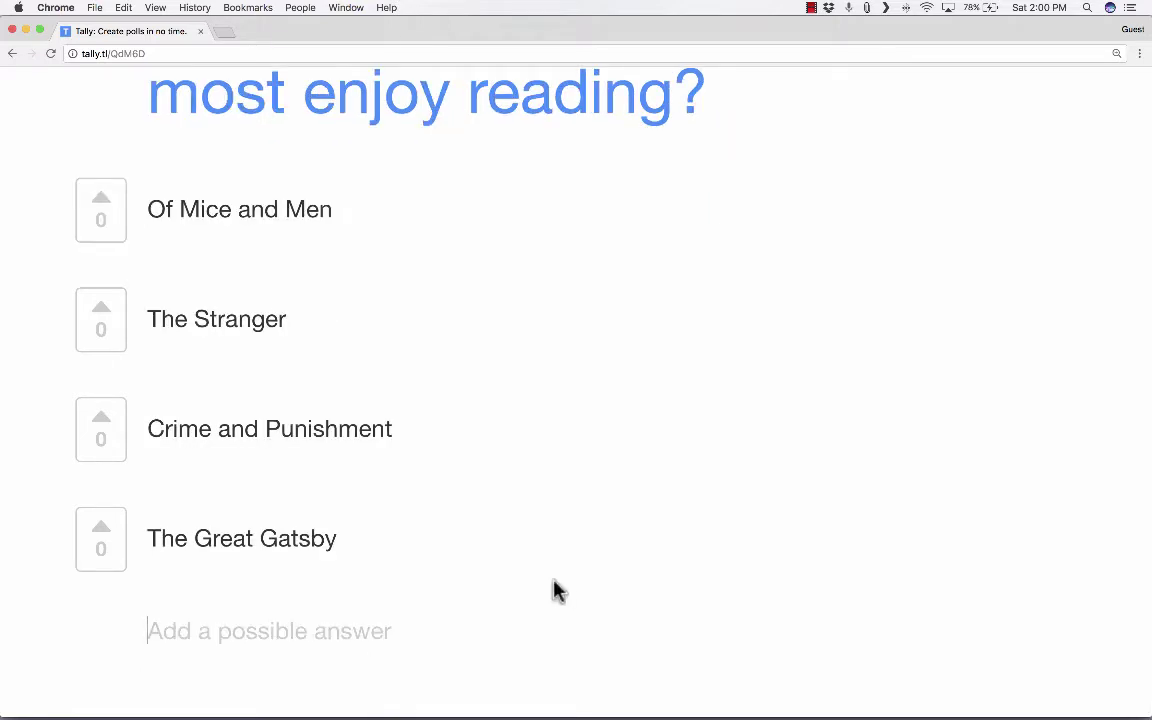
scroll(477, 407, "up", 7)
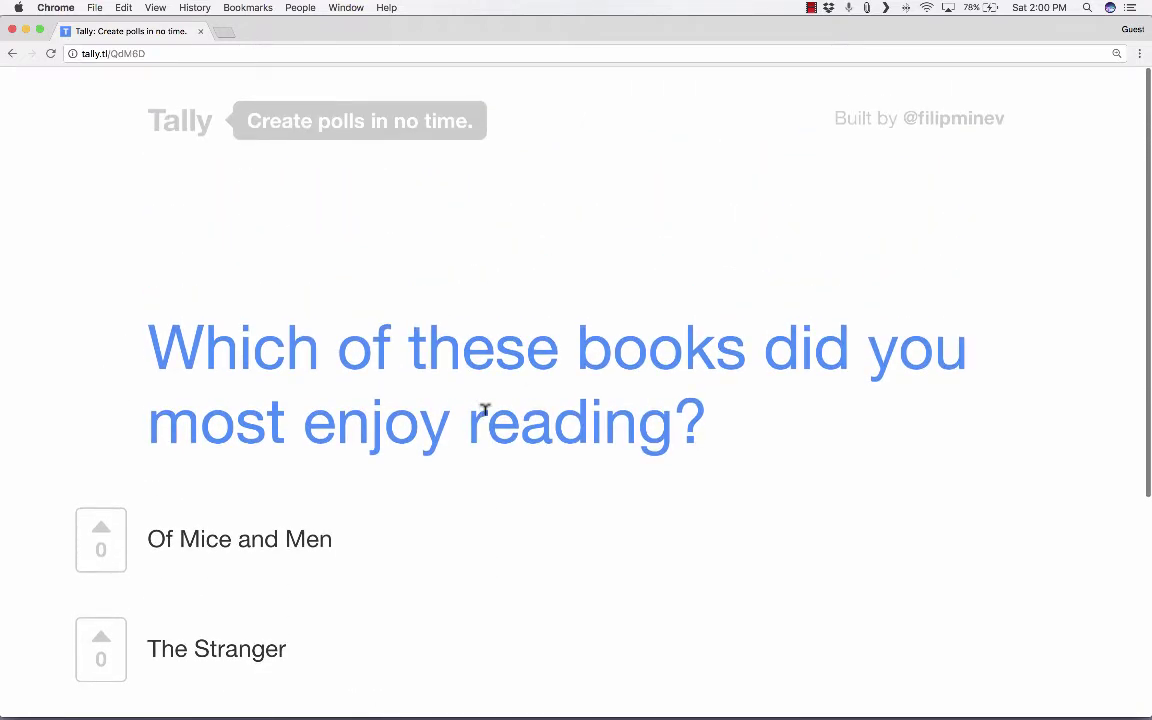
- Zoom the page out two steps so the question and all four answers fit on screen
scroll(484, 409, "down", 1)
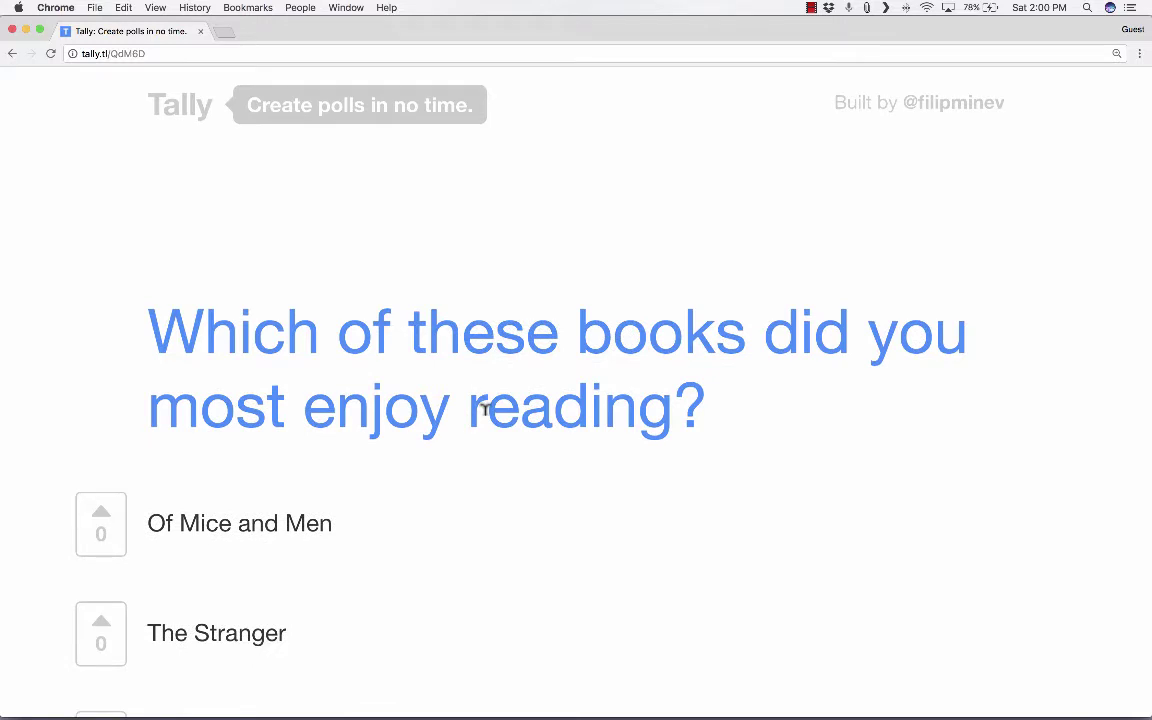
scroll(494, 424, "down", 5)
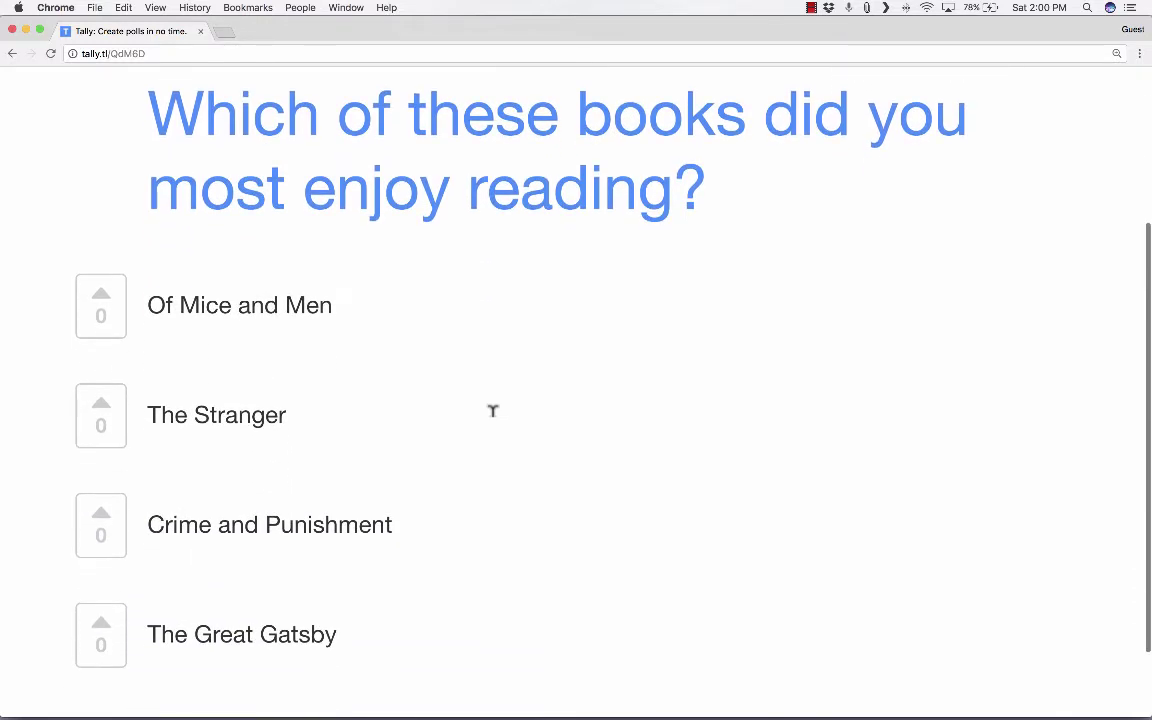
key("super+minus")
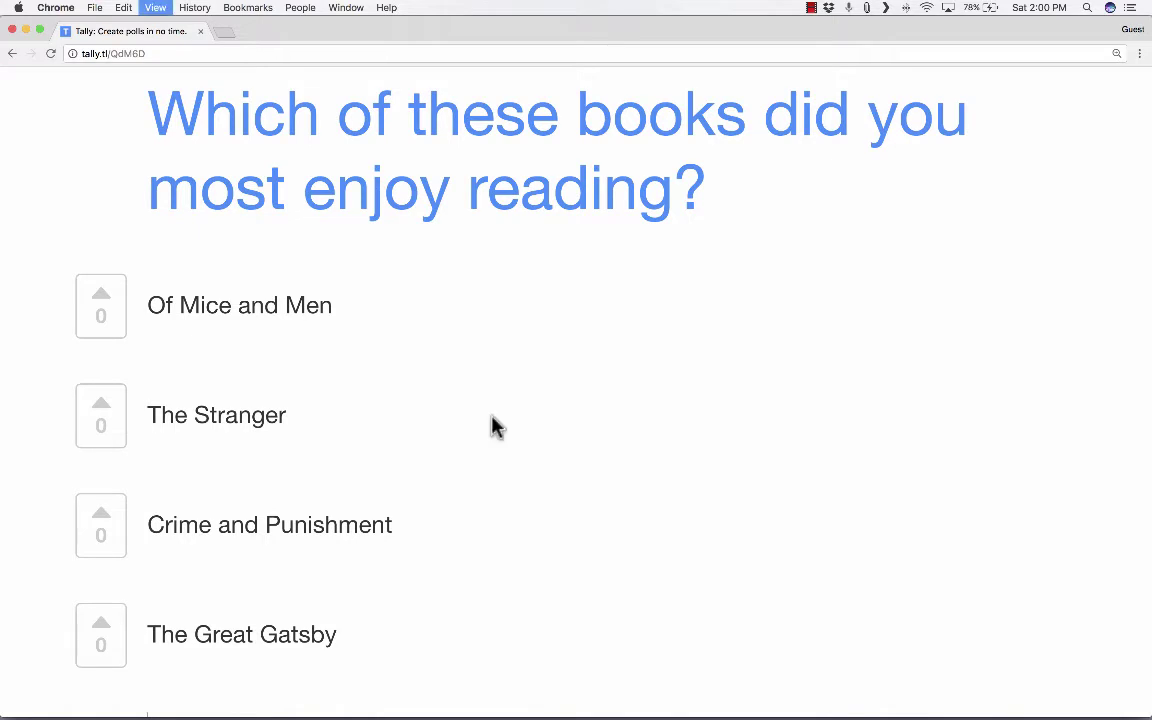
key("super+minus")
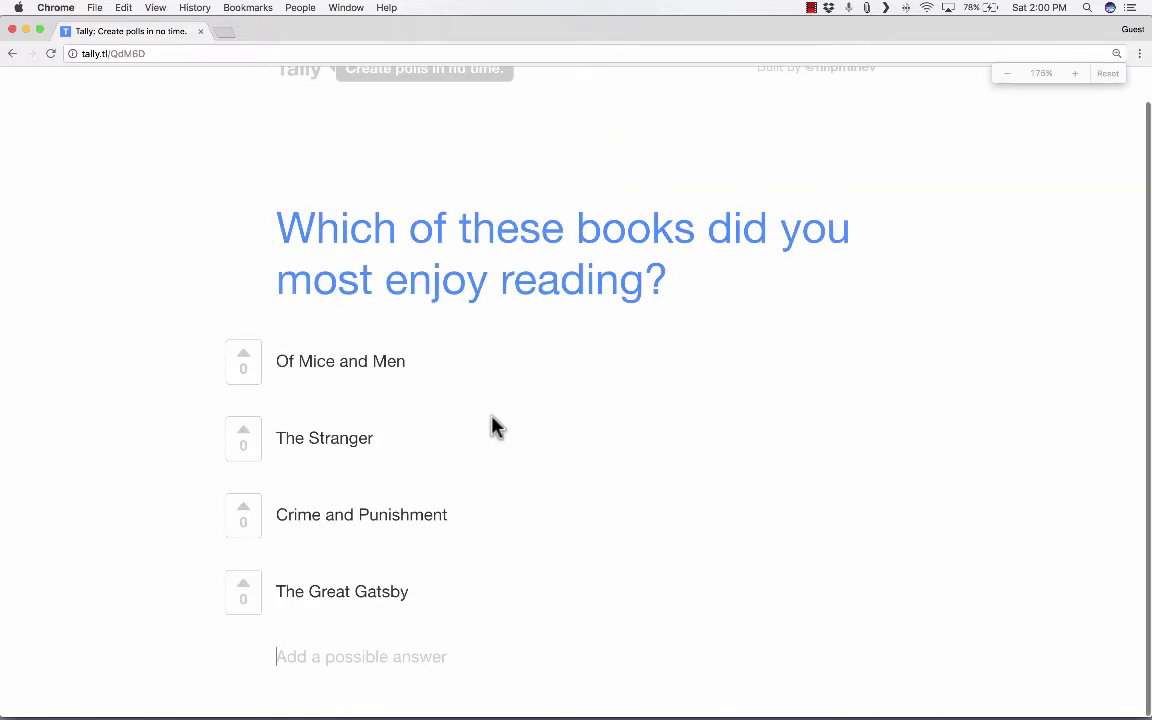
scroll(497, 425, "up", 2)
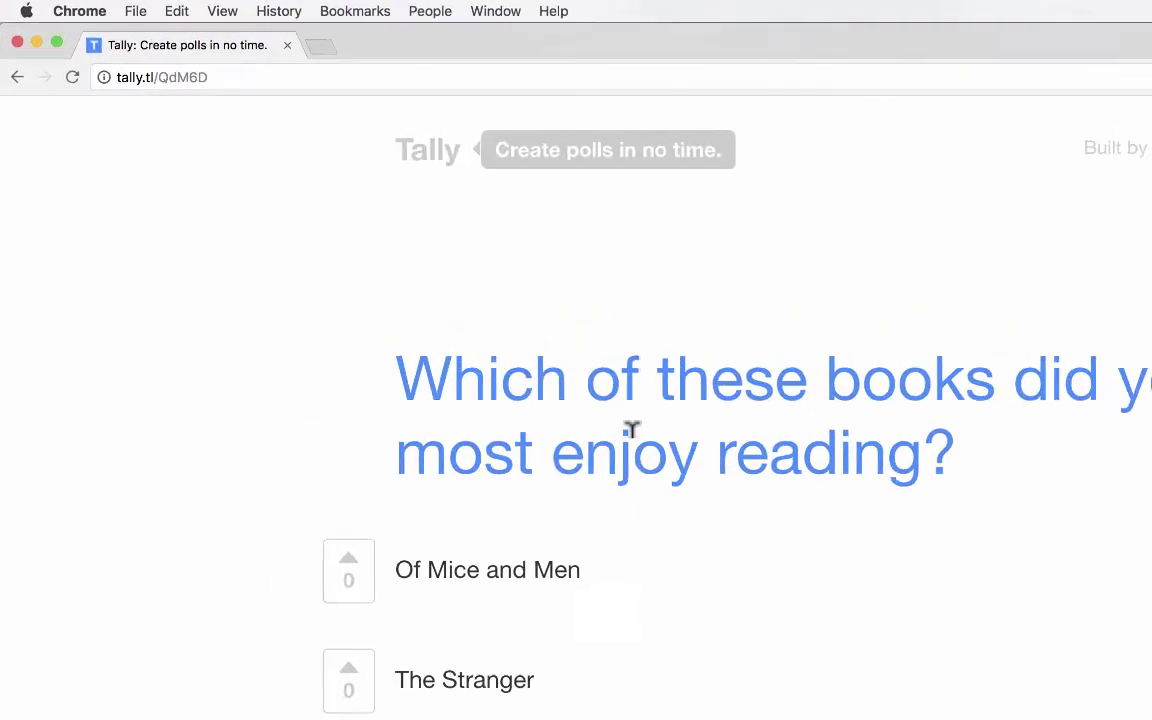
- Select and copy the full poll URL tally.tl/QdM6D from the address bar
left_click(199, 85)
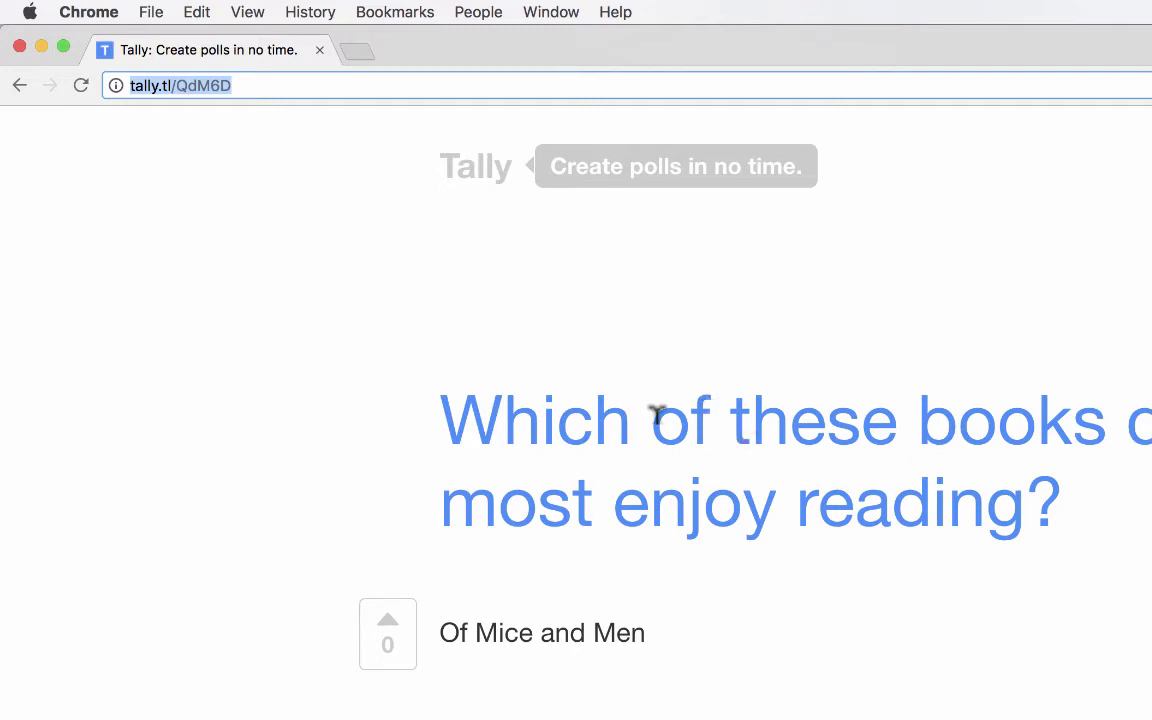
left_click(200, 85)
left_click_drag(176, 86, 224, 80)
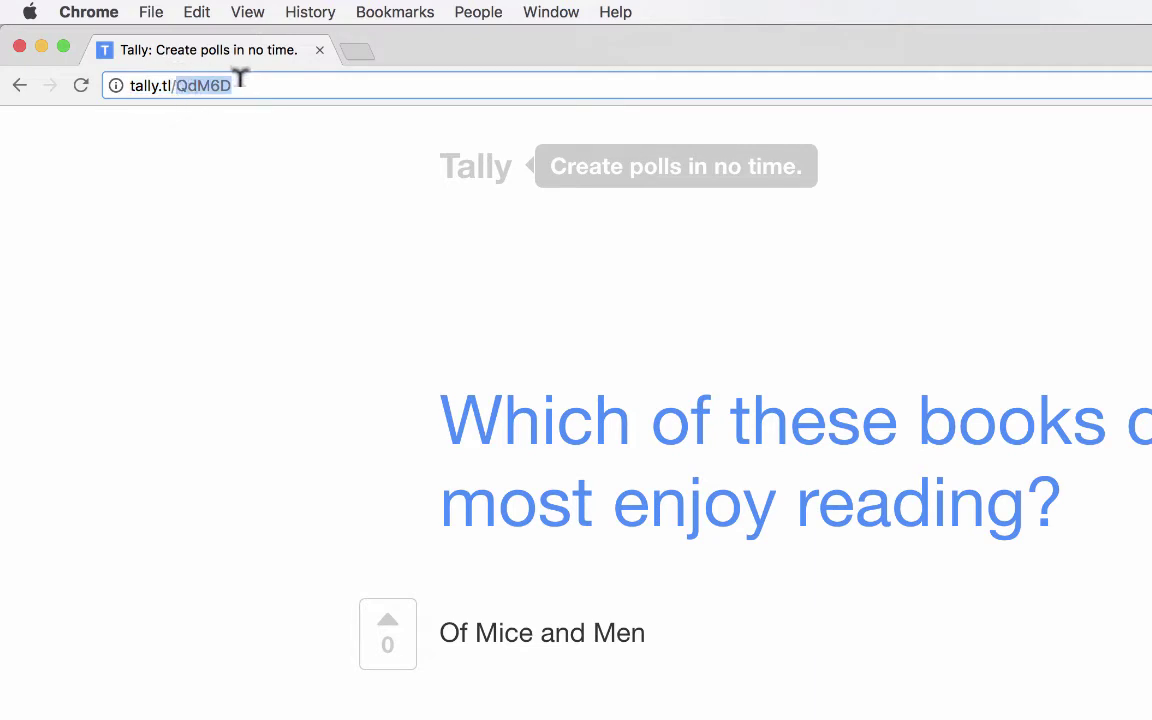
left_click(248, 112)
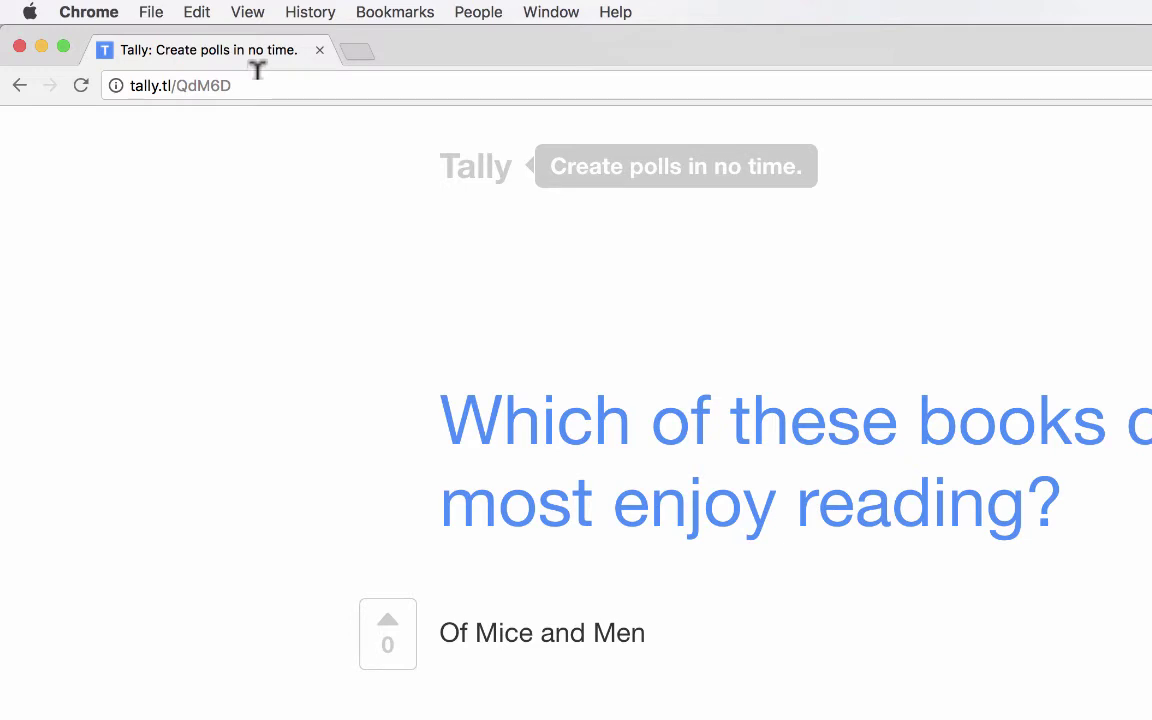
left_click_drag(258, 72, 103, 72)
key("super+c")
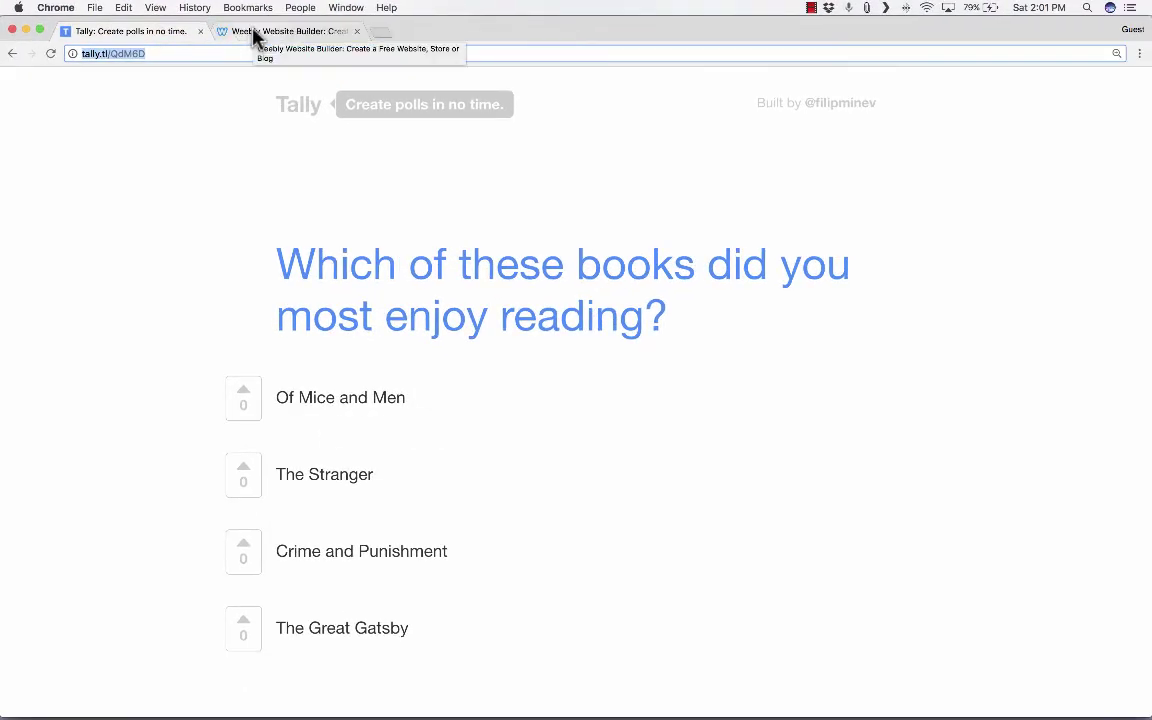
left_click(256, 33)
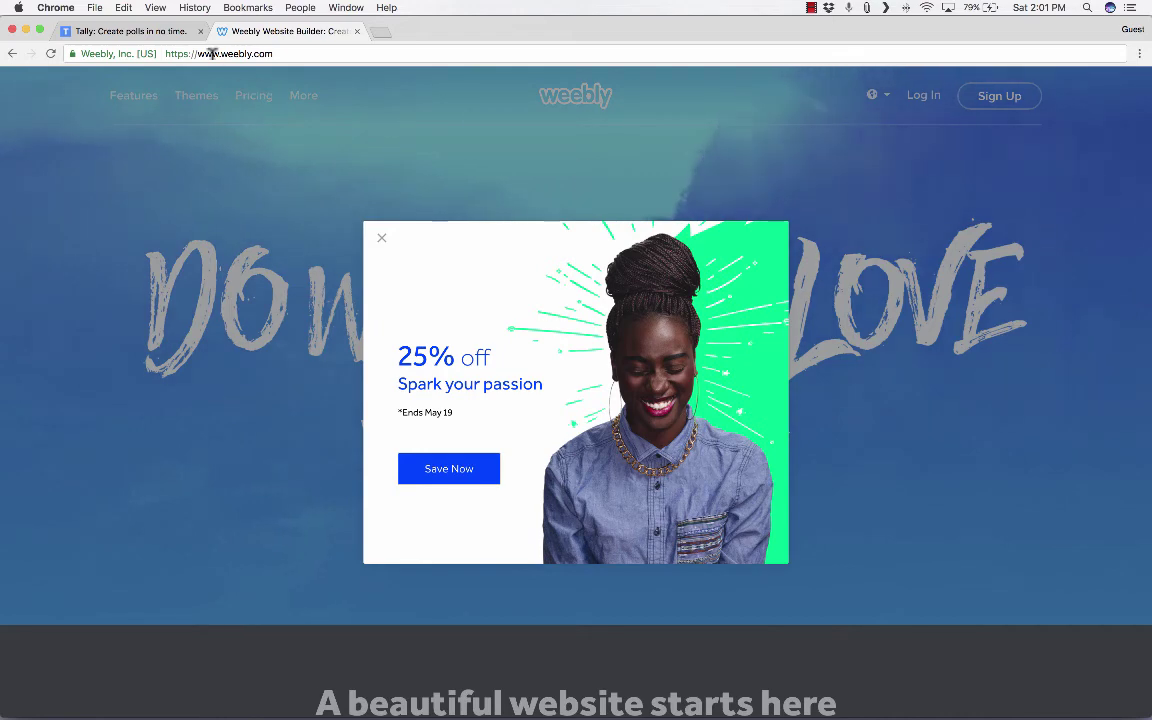
left_click(149, 33)
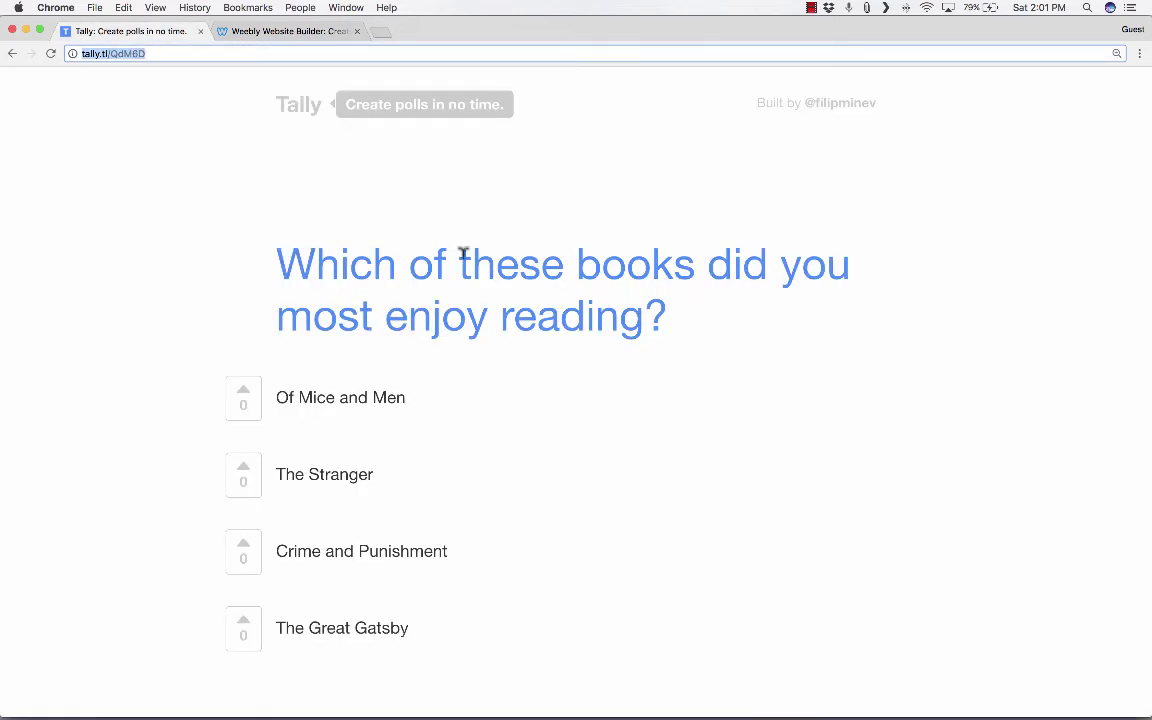
left_click(384, 33)
- Load the poll in new tabs and vote once each for Of Mice and Men, Crime and Punishment, The Great Gatsby
key("super+v")
key("Return")
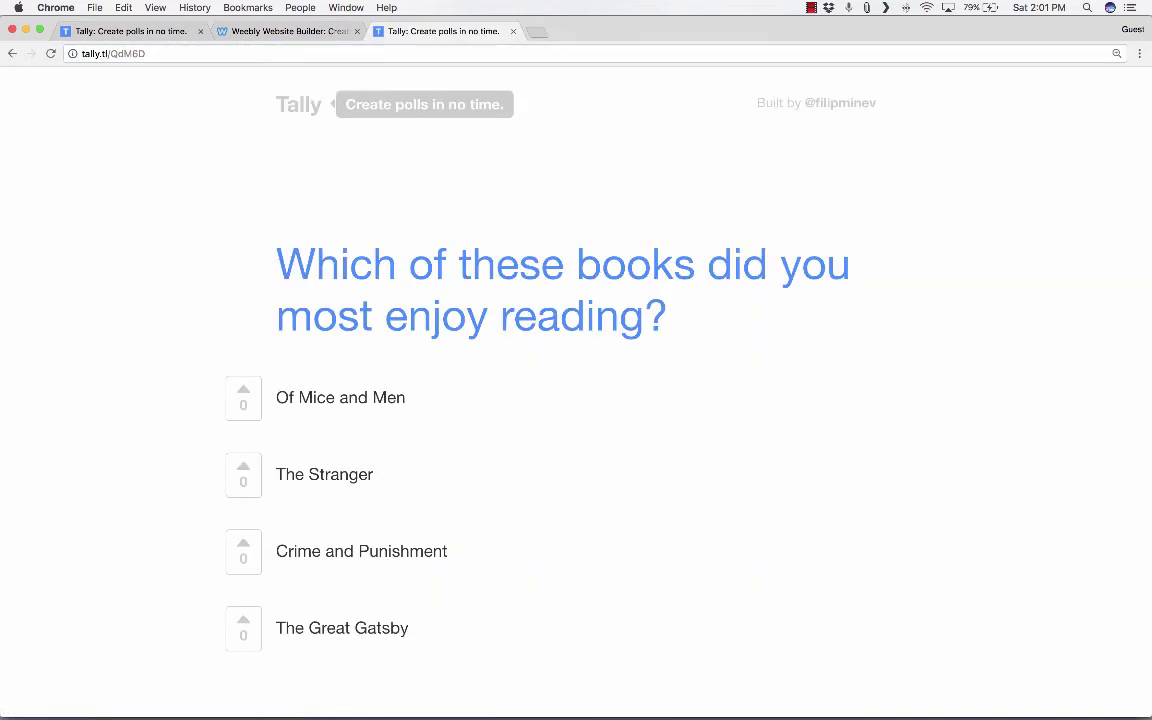
left_click(246, 404)
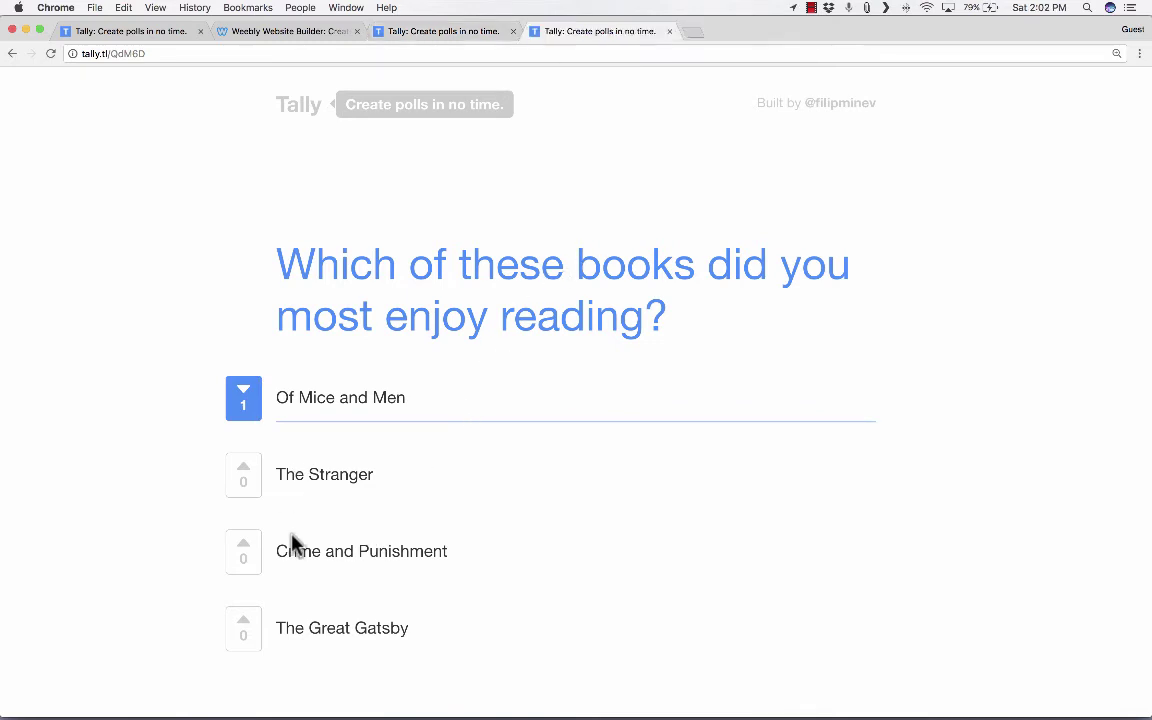
left_click(248, 560)
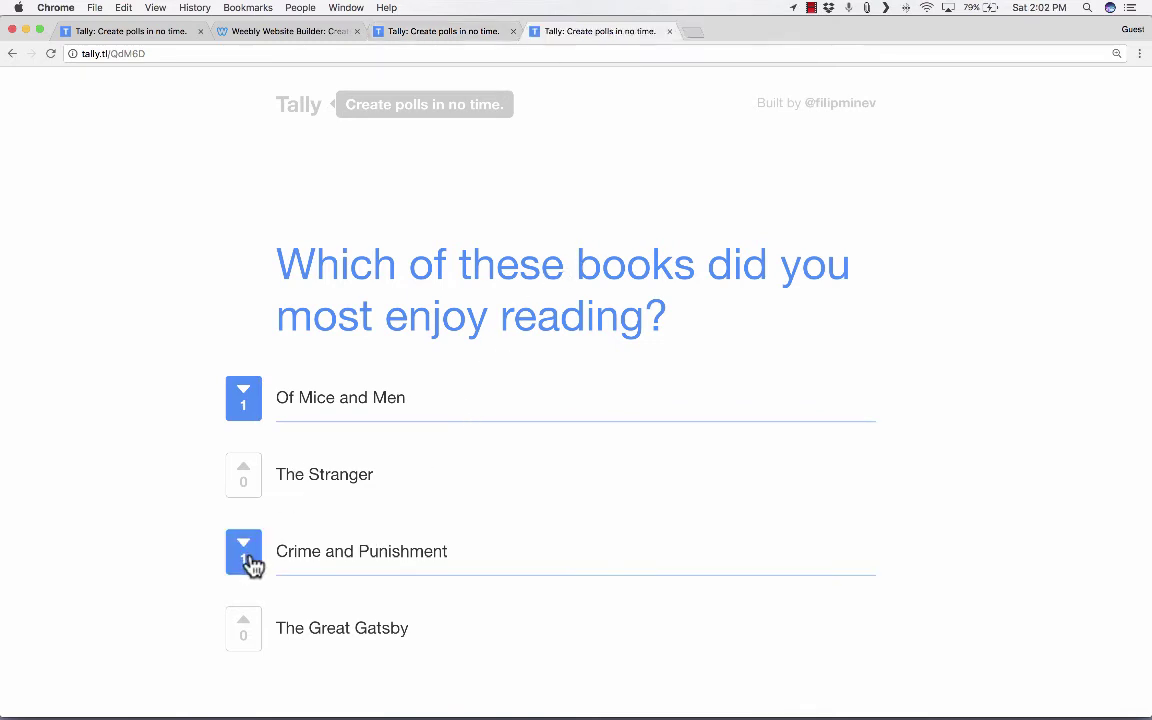
left_click(244, 560)
left_click(247, 558)
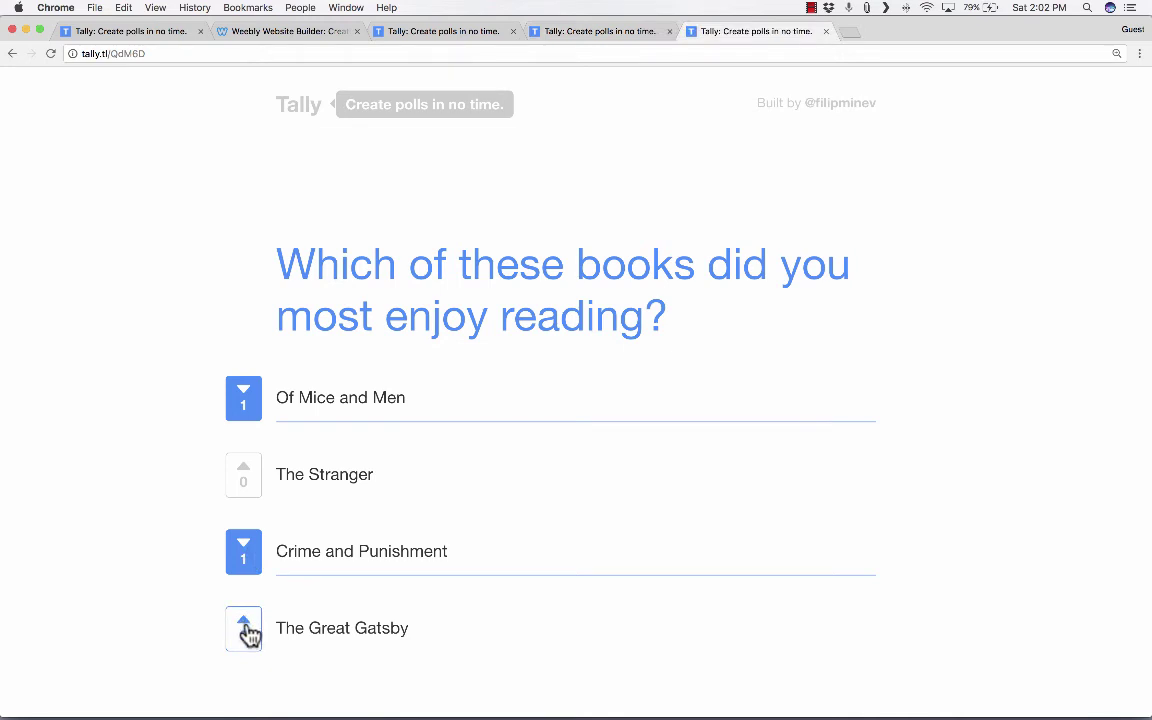
left_click(246, 630)
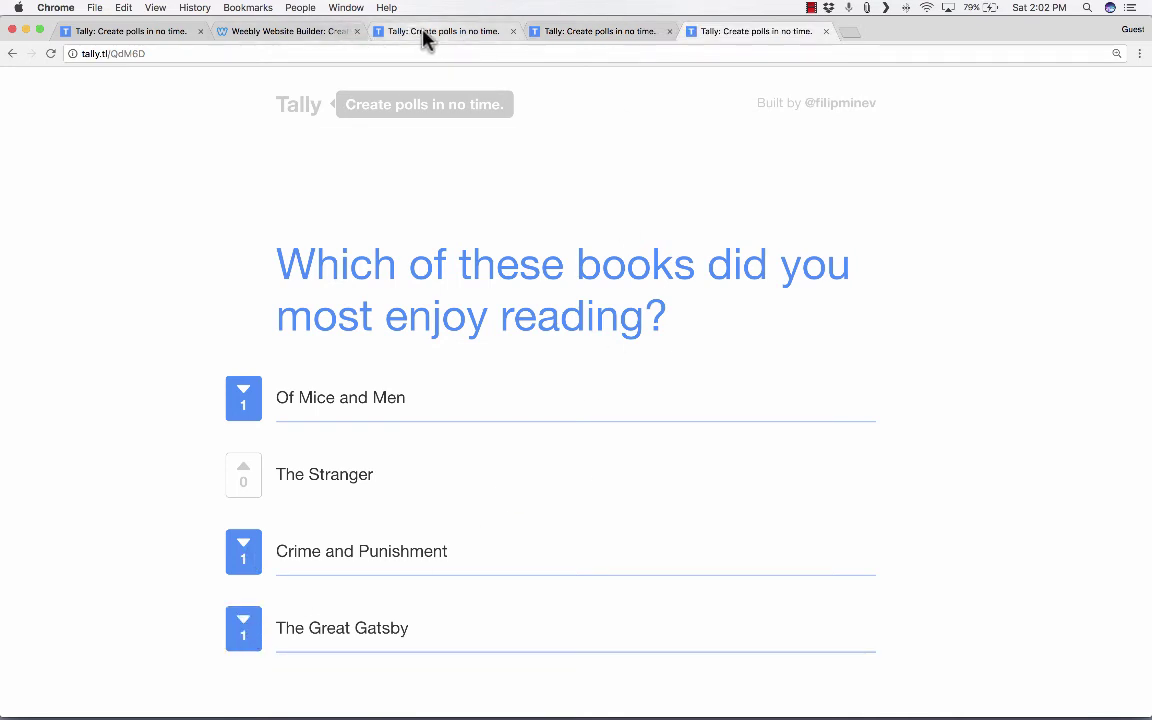
left_click(186, 31)
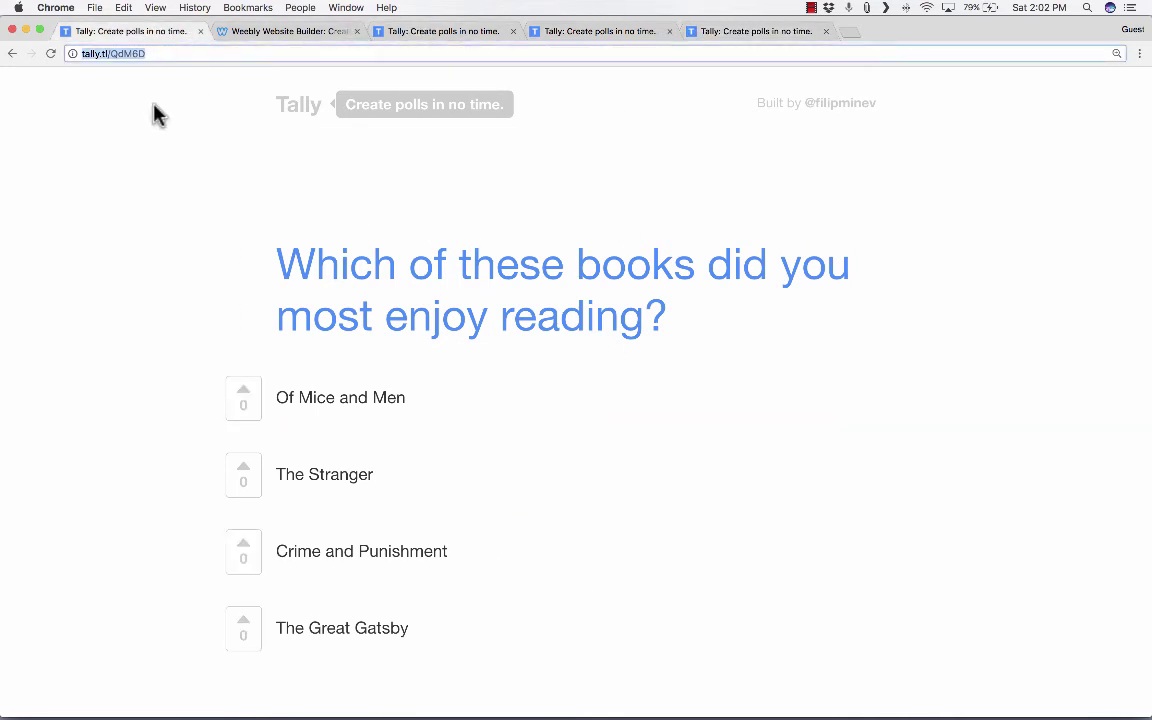
- Reload the original poll tab so it shows 1 vote each for the three books
left_click(50, 54)
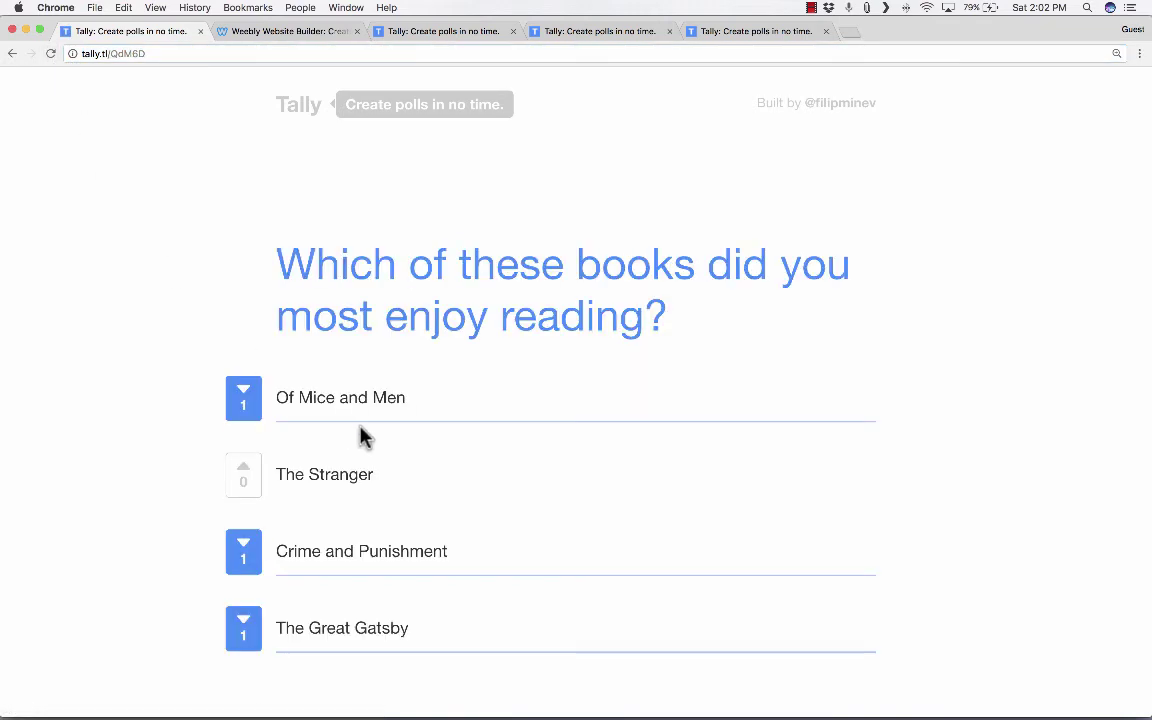